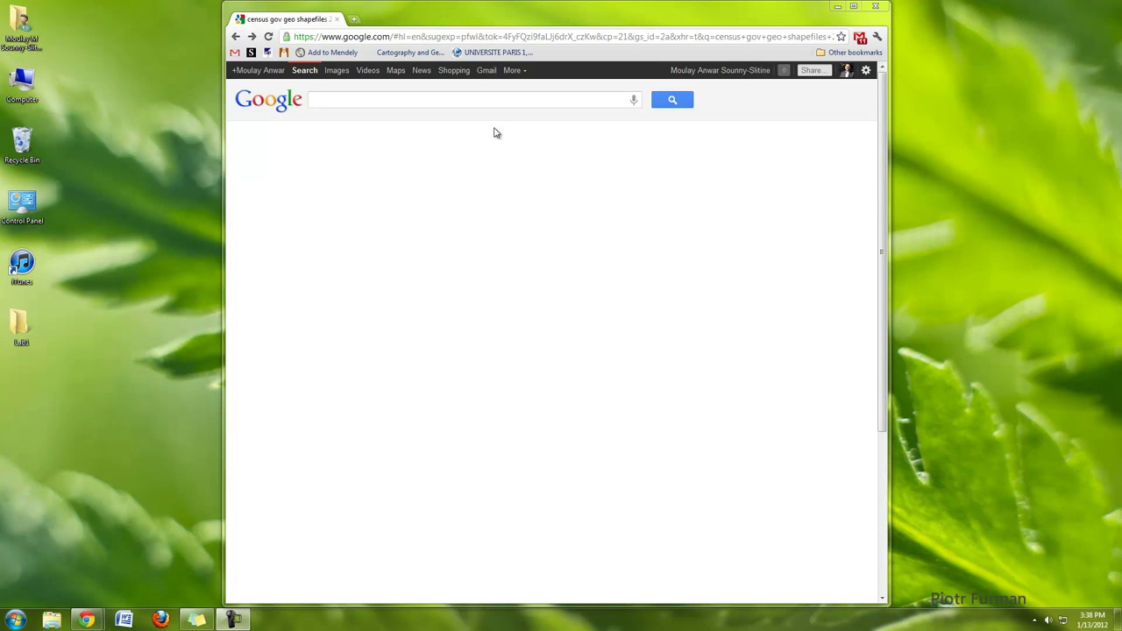
Step: Search Google for 'census 2010 tract shapefile'
click(388, 99)
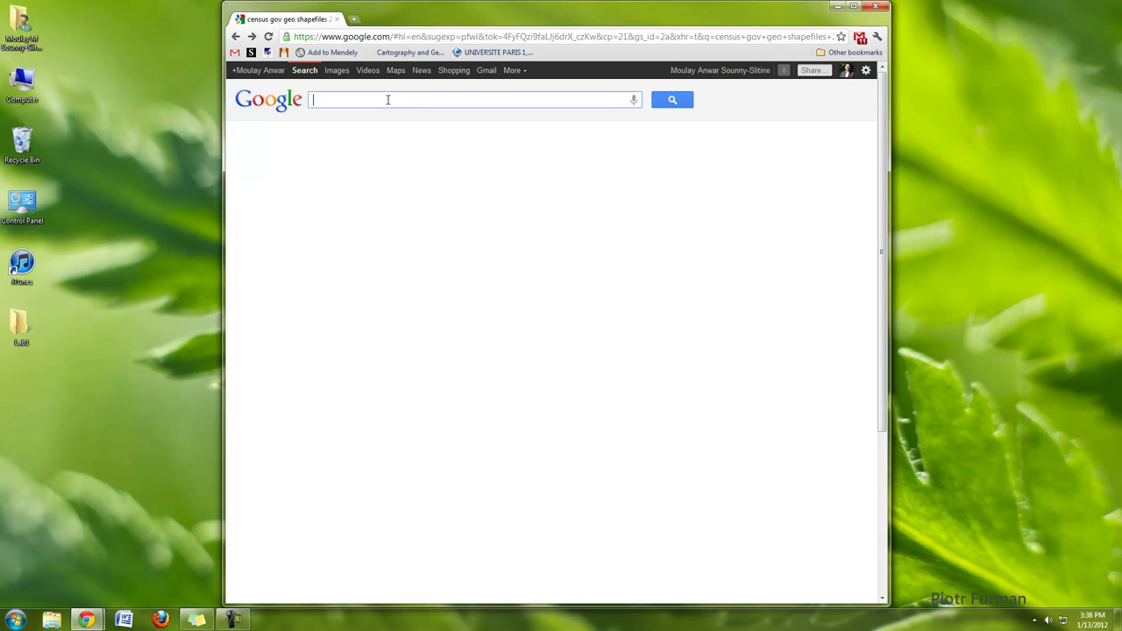
text(c)
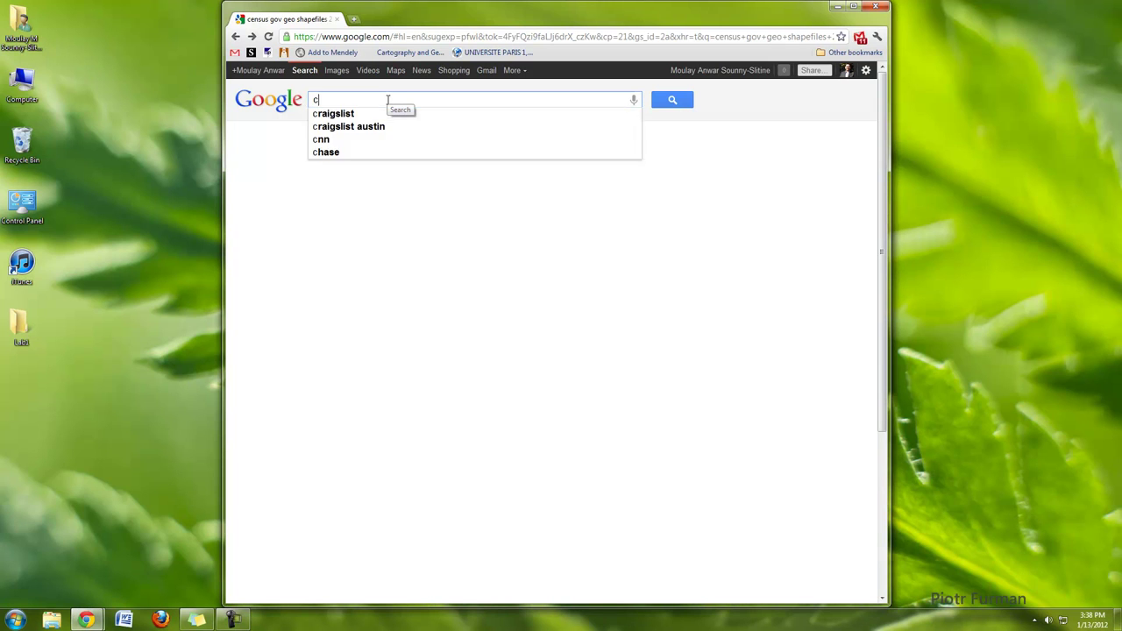
text(ensus )
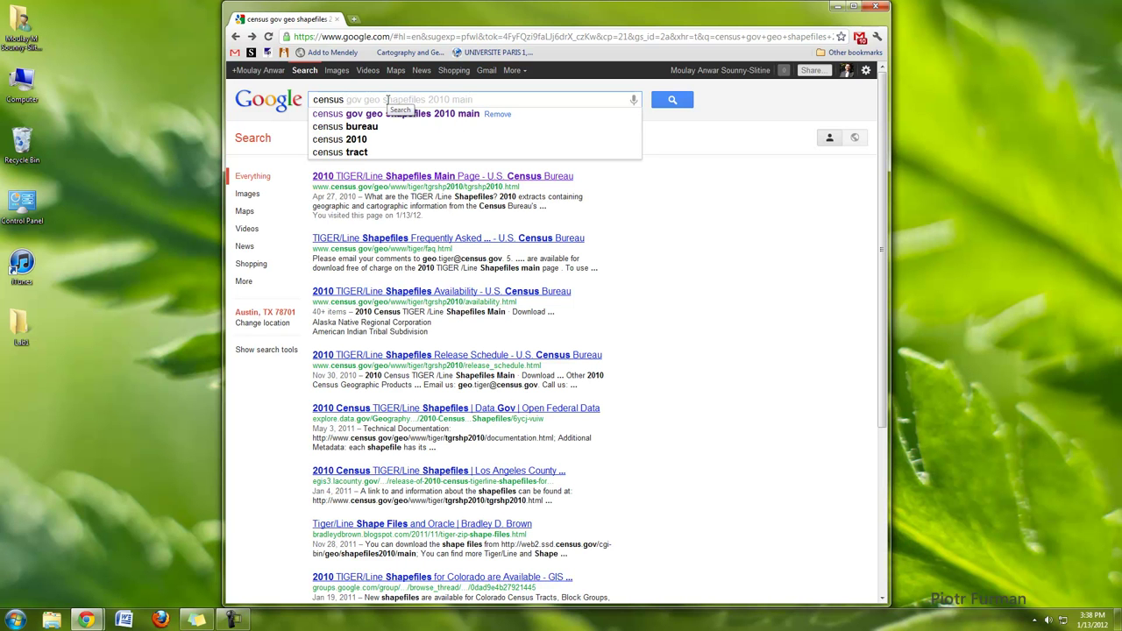
text(2010 )
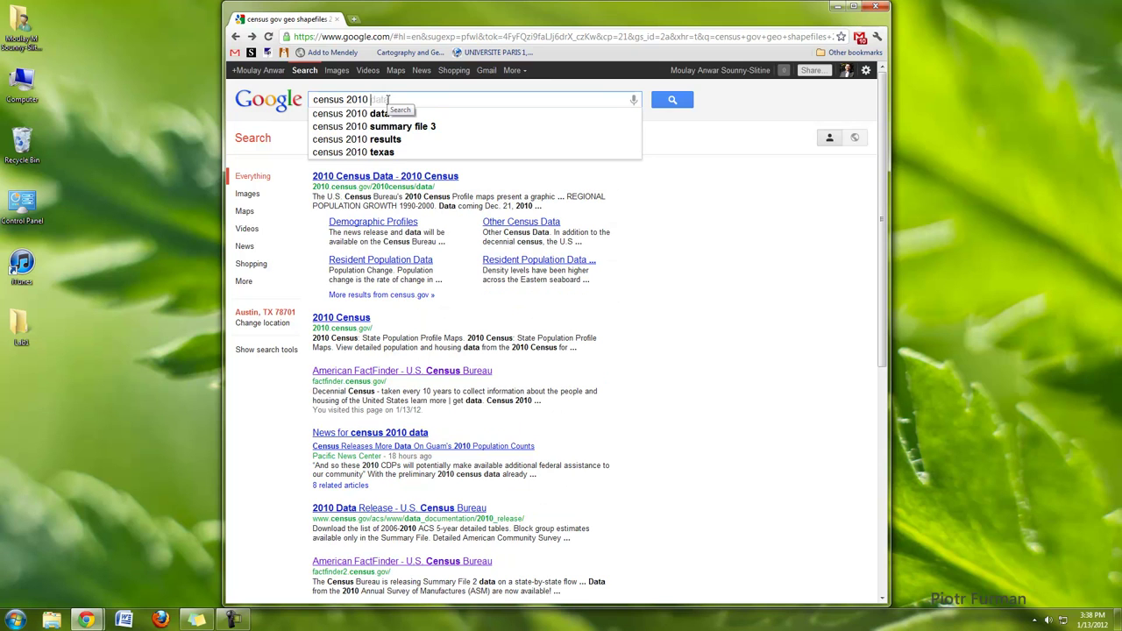
text(tract)
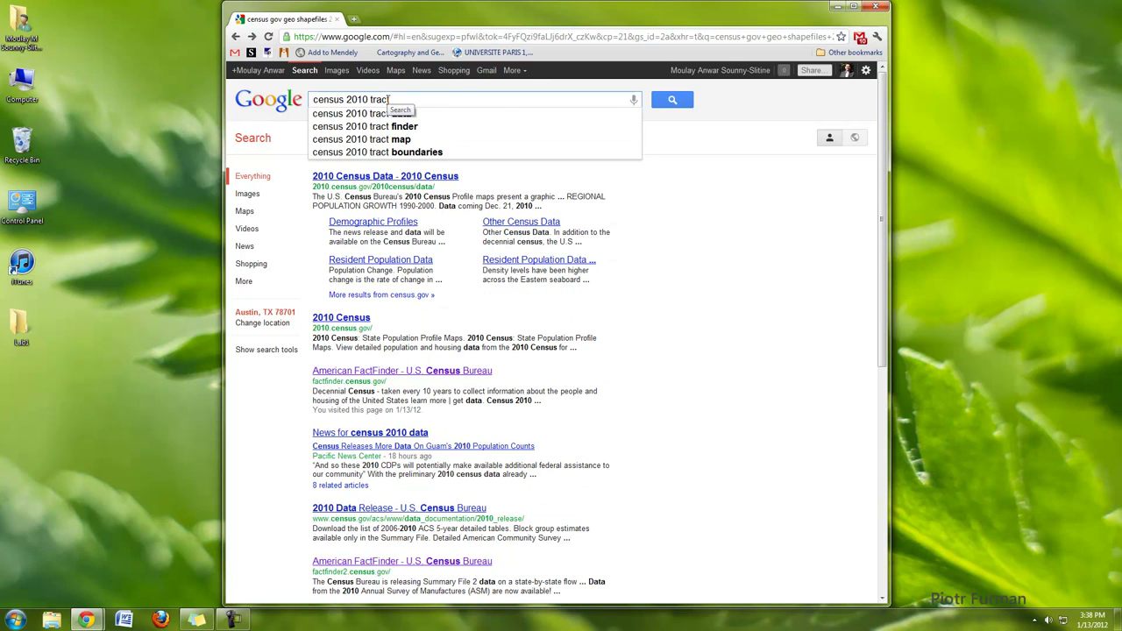
text( shapefile)
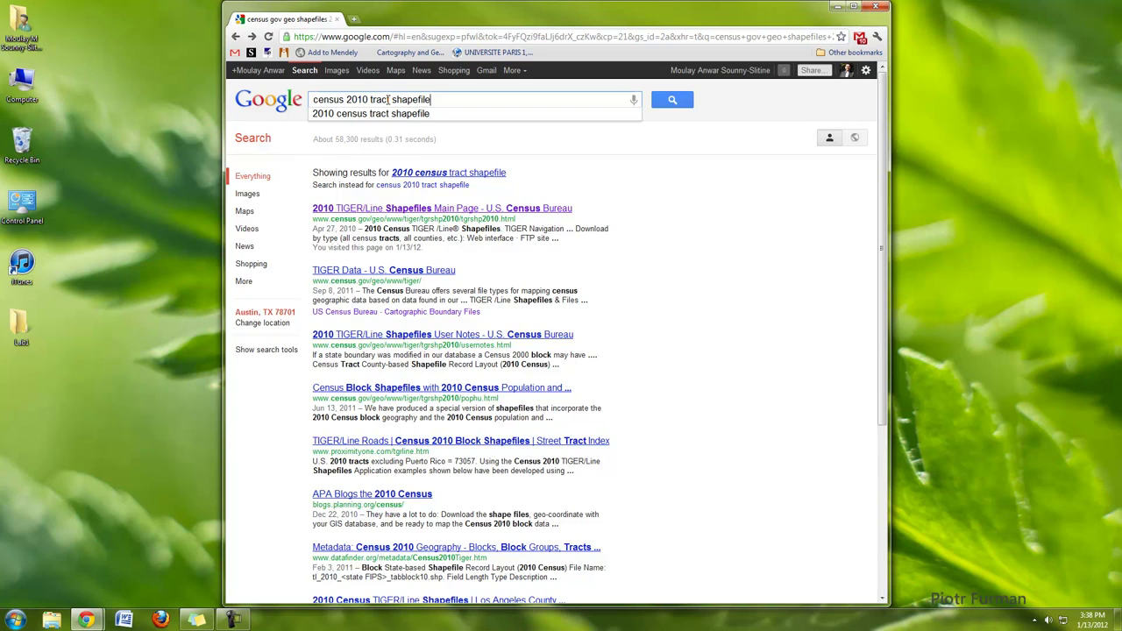
key(Return)
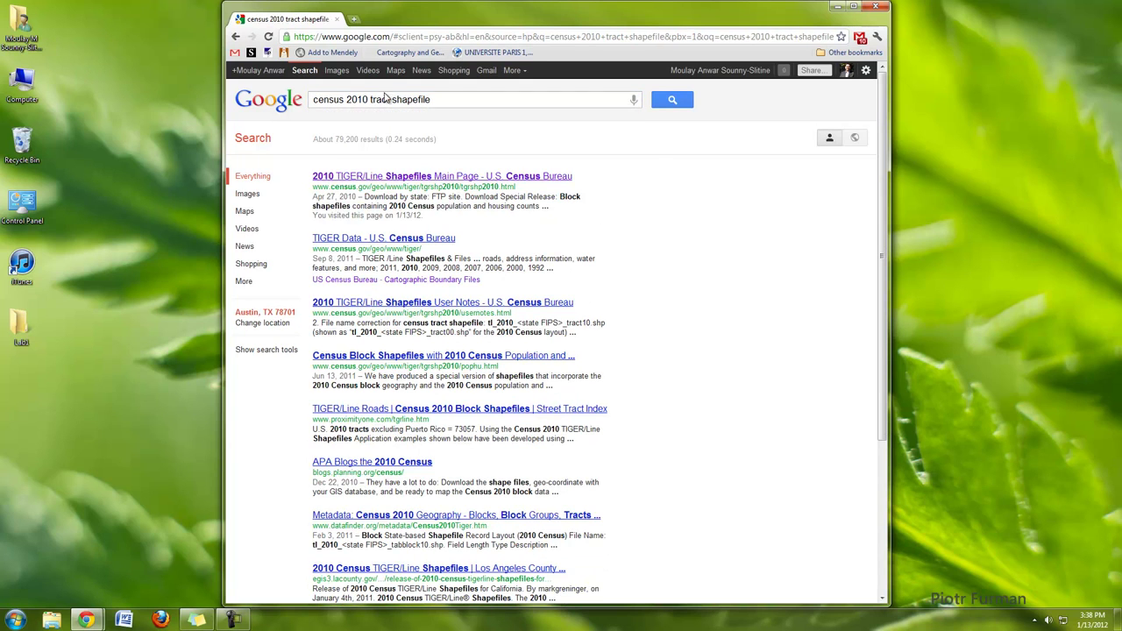
Step: Open the 2010 TIGER/Line Shapefiles main page and its web download interface
click(479, 178)
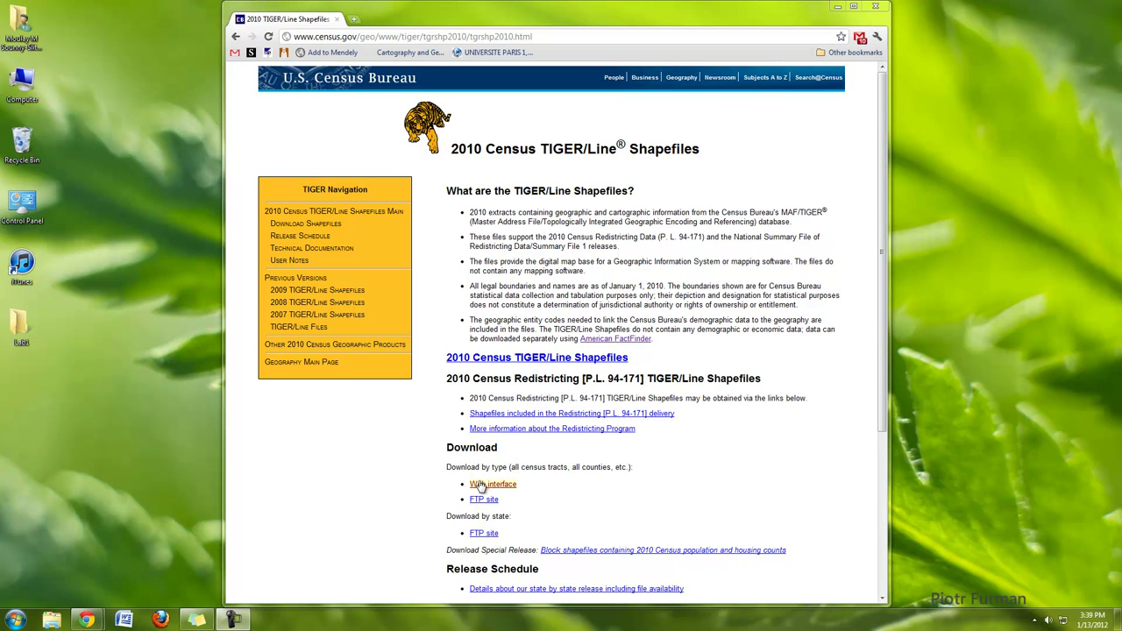
click(482, 500)
click(496, 487)
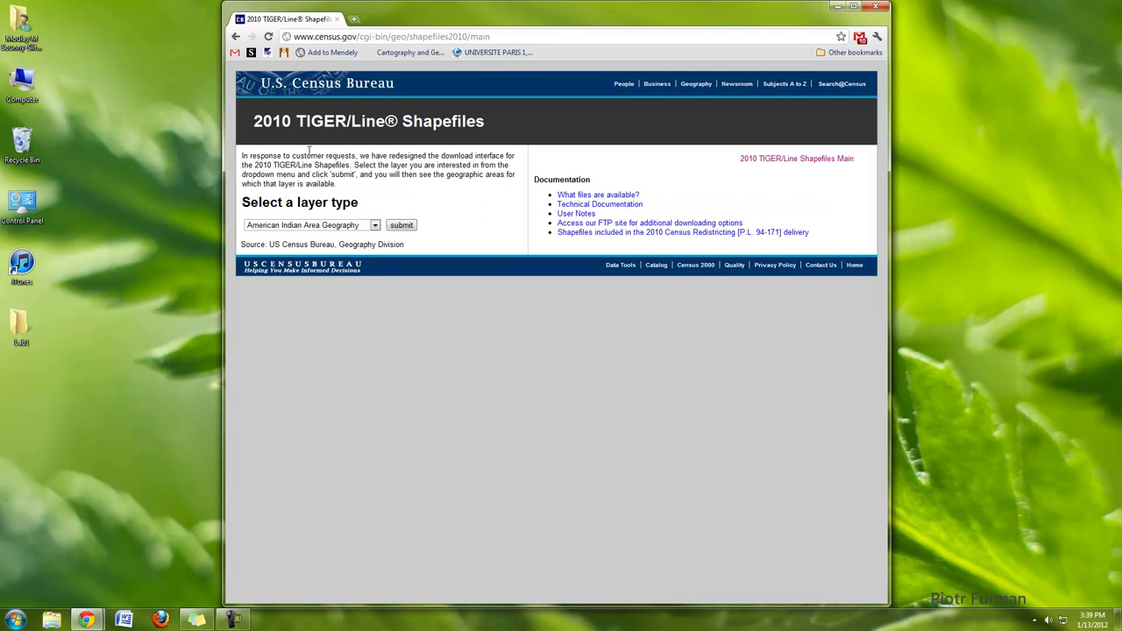
Step: Choose Census Tracts as the layer type and submit it
click(375, 226)
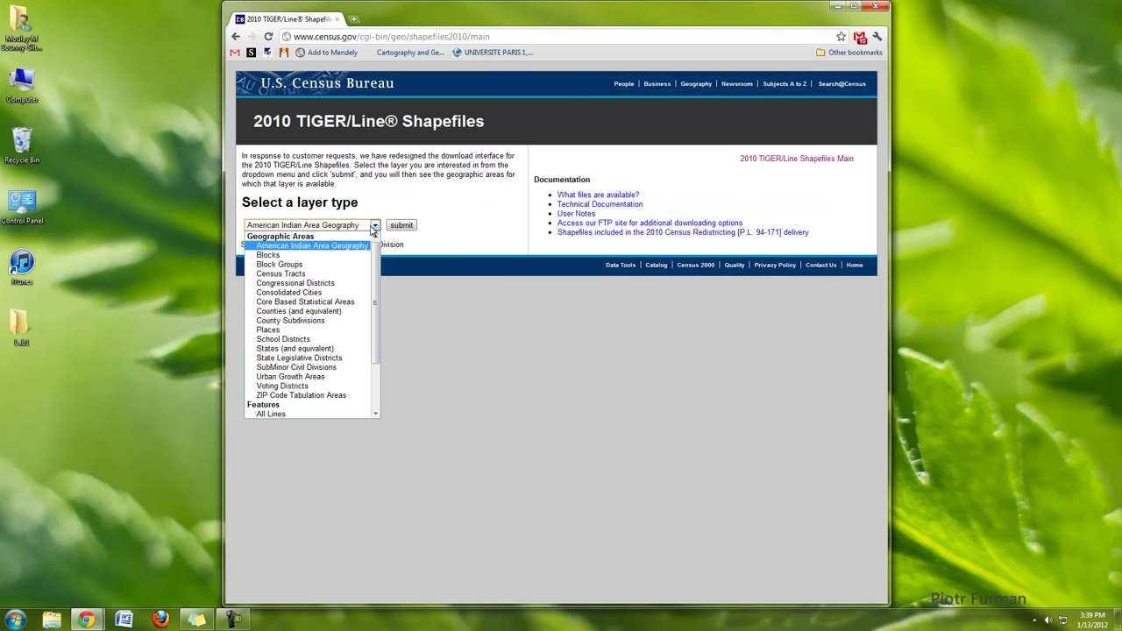
click(323, 277)
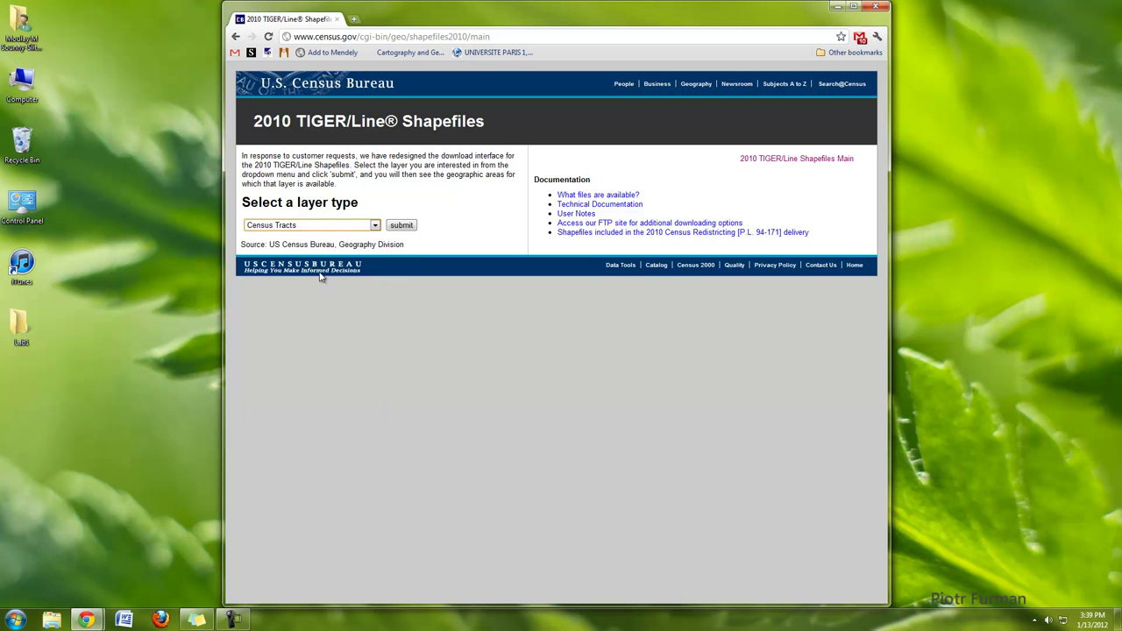
click(402, 226)
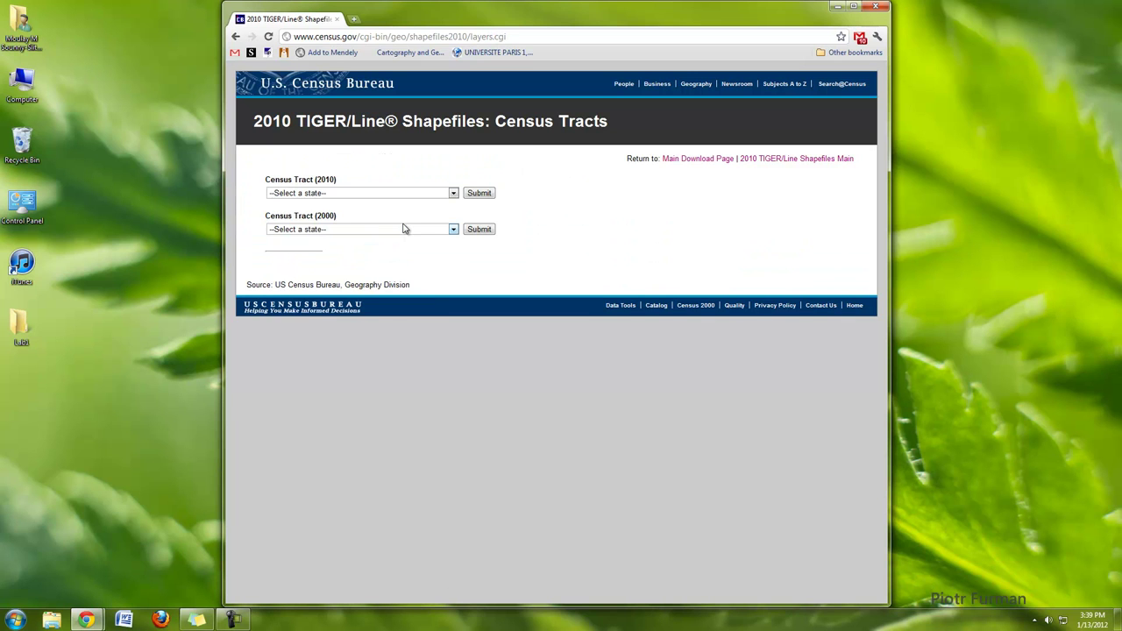
Step: Select Texas for the 2010 census tracts and submit it
click(417, 193)
click(418, 194)
click(357, 194)
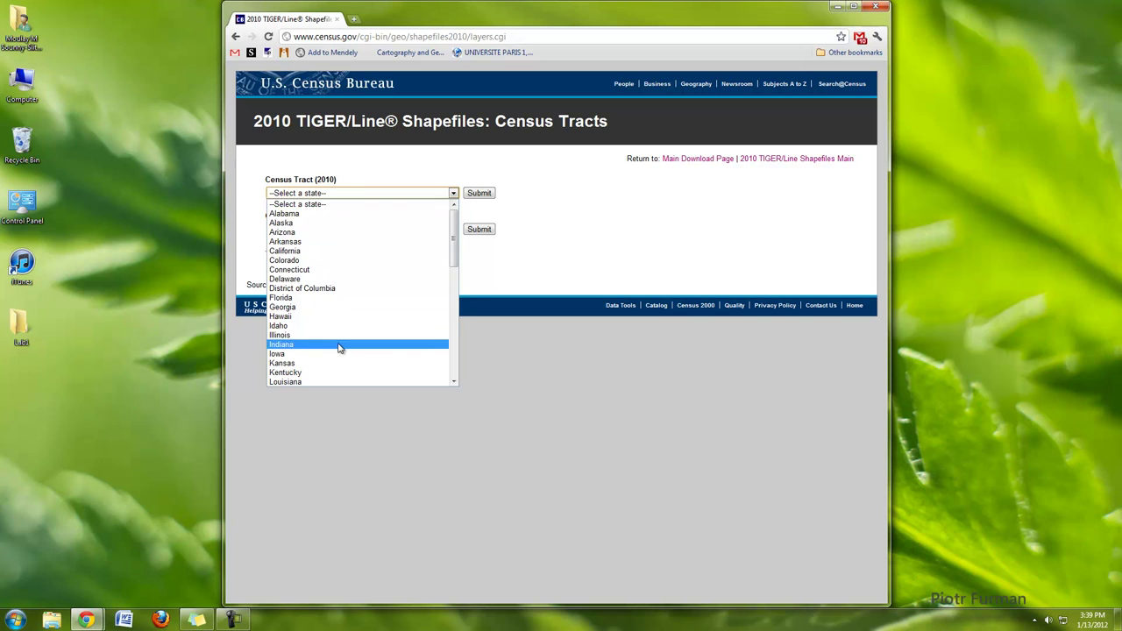
scroll(339, 346, down, 12)
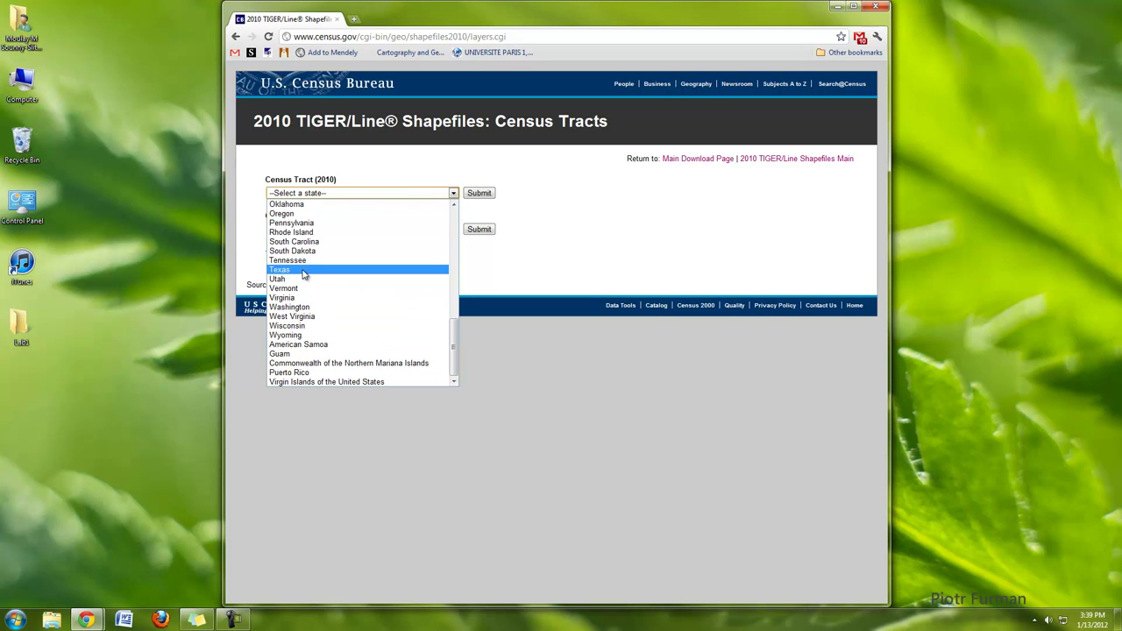
click(304, 270)
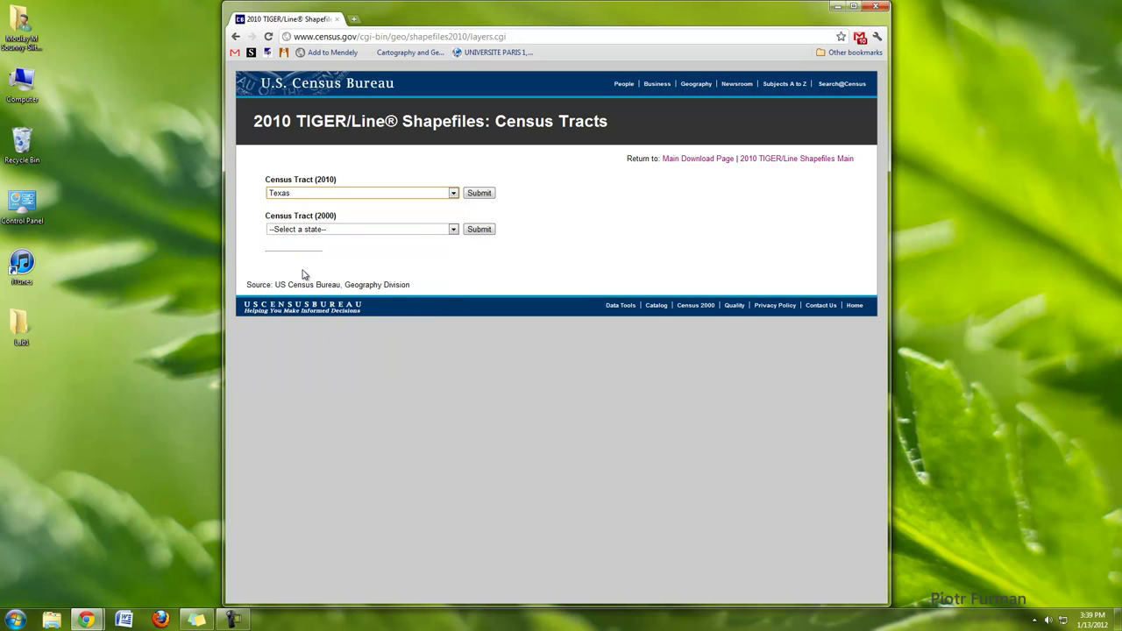
click(347, 231)
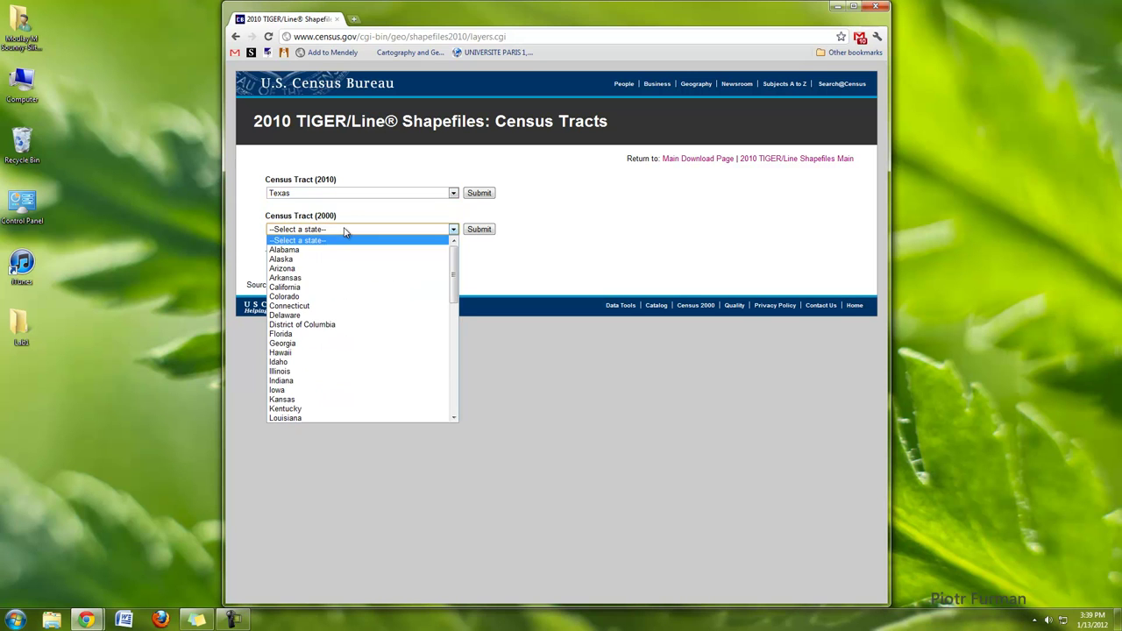
click(346, 231)
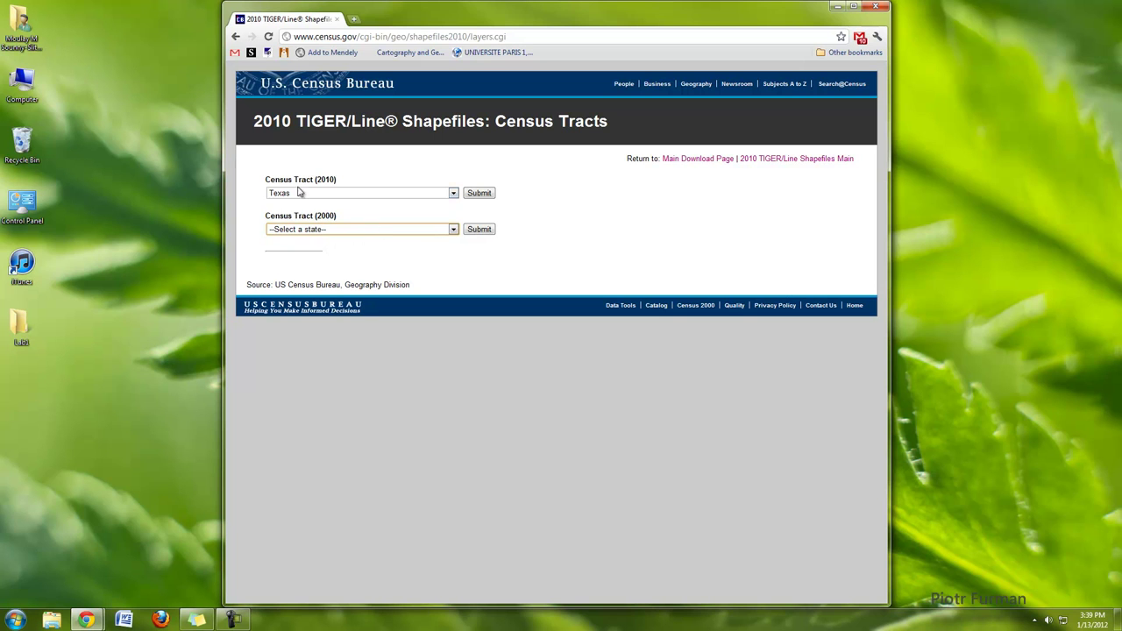
click(478, 194)
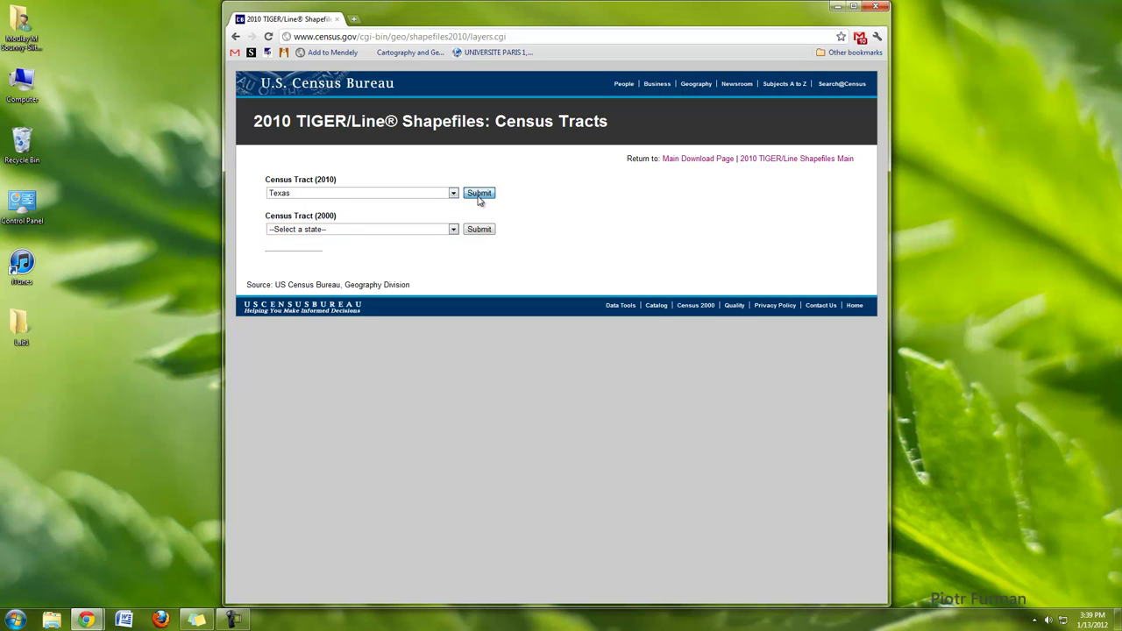
Step: Download all counties in one state-based file as tl_2010_48_tract10.zip
click(453, 184)
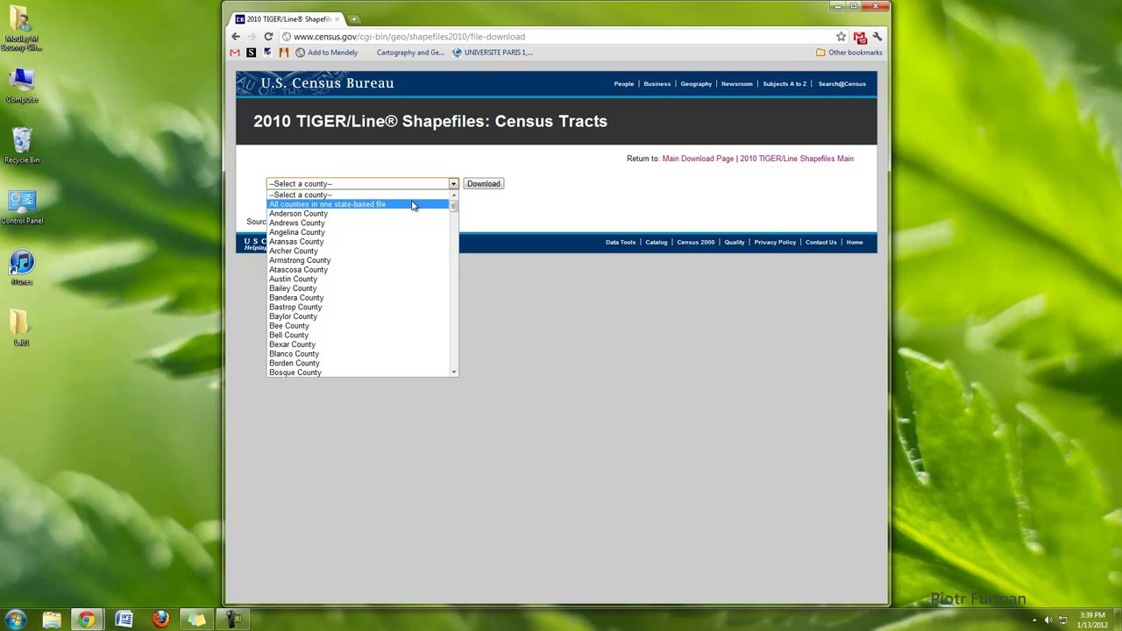
click(412, 205)
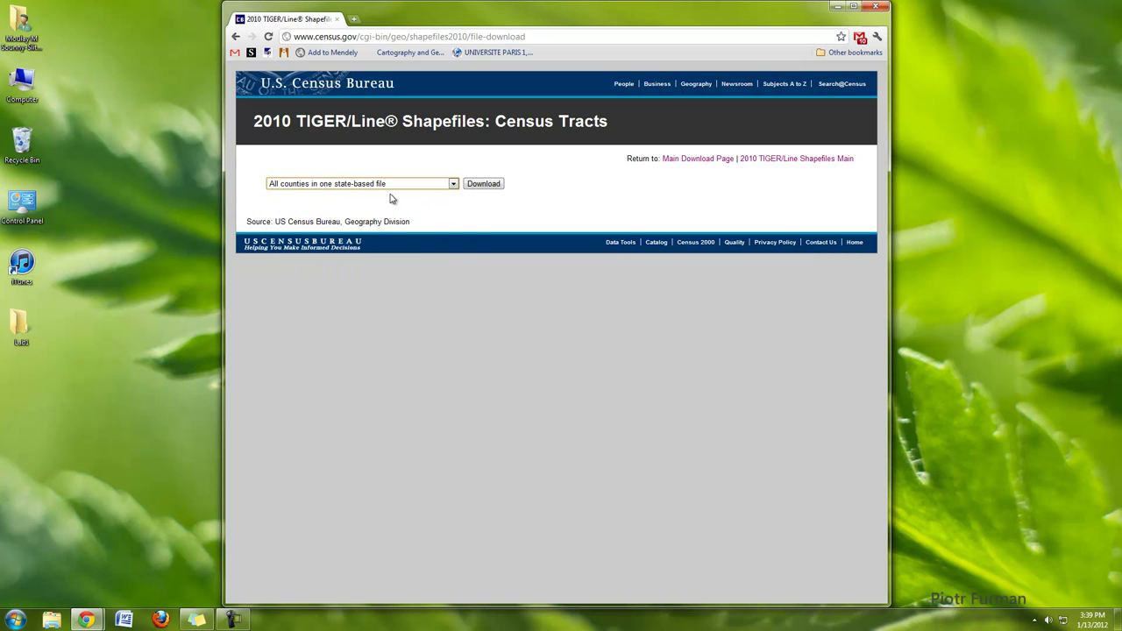
click(494, 186)
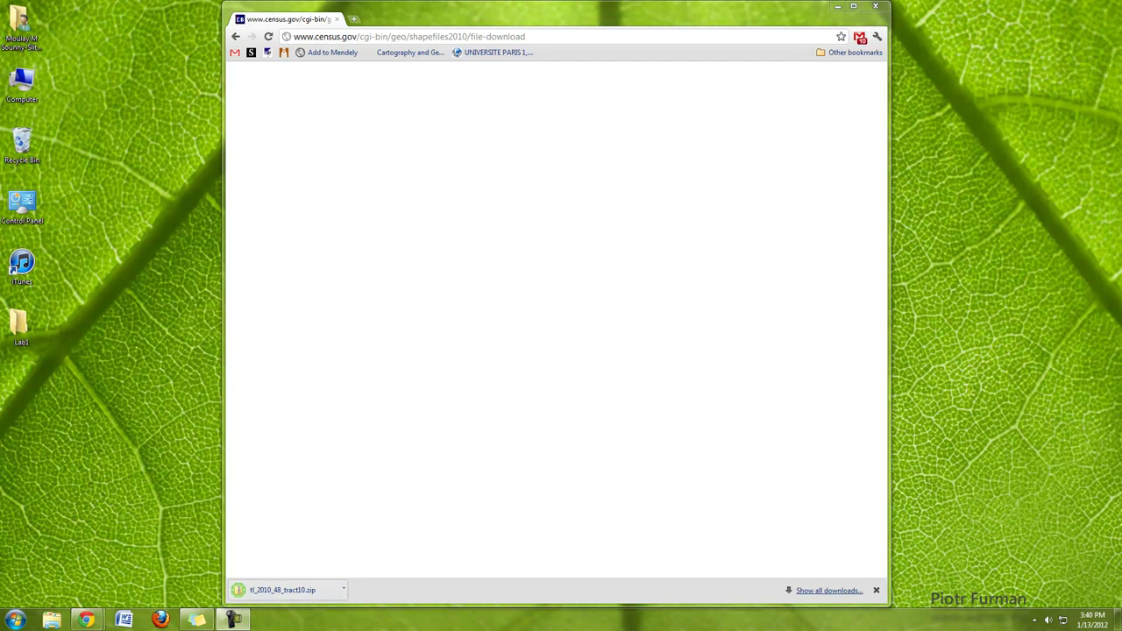
Step: Extract the zipped tract10 files into the Desktop Lab1 folder
click(277, 590)
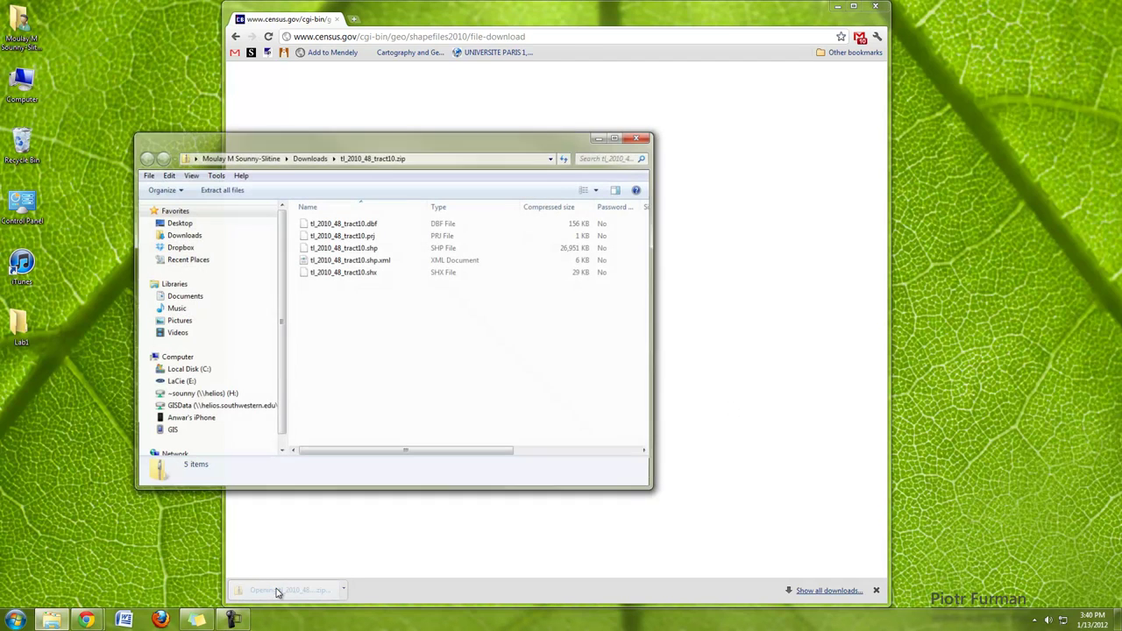
drag(470, 147, 749, 116)
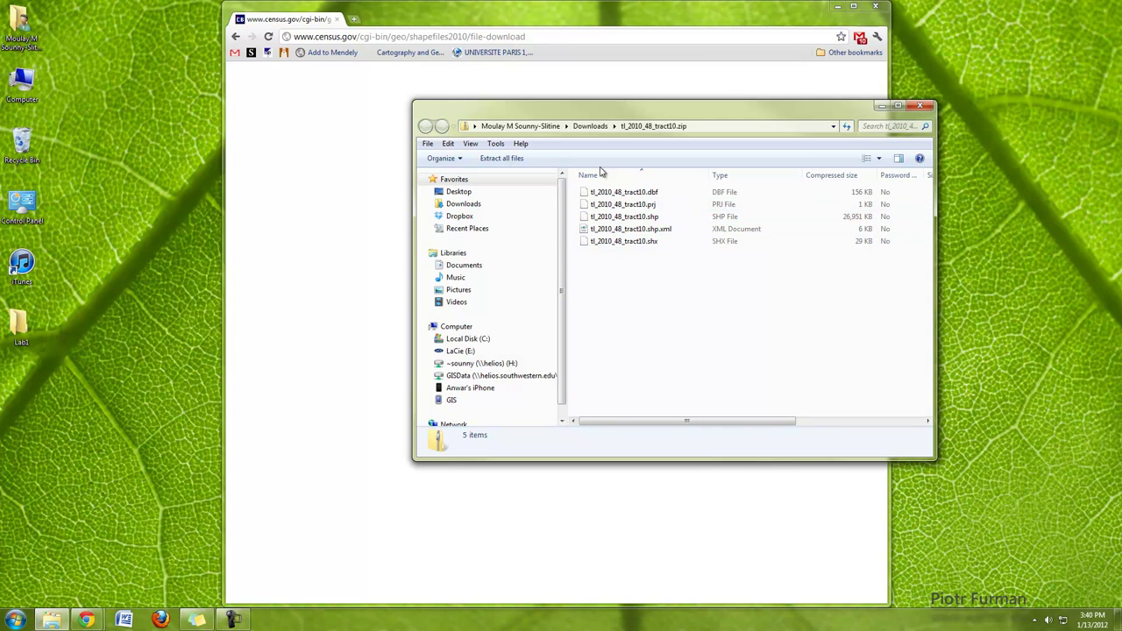
click(501, 158)
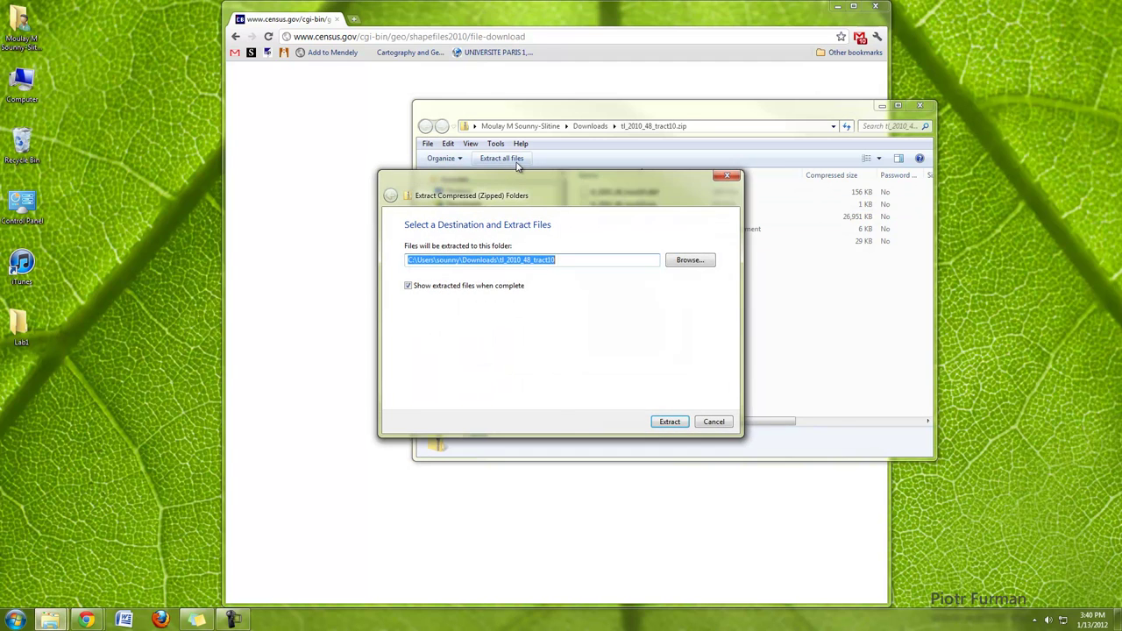
click(683, 261)
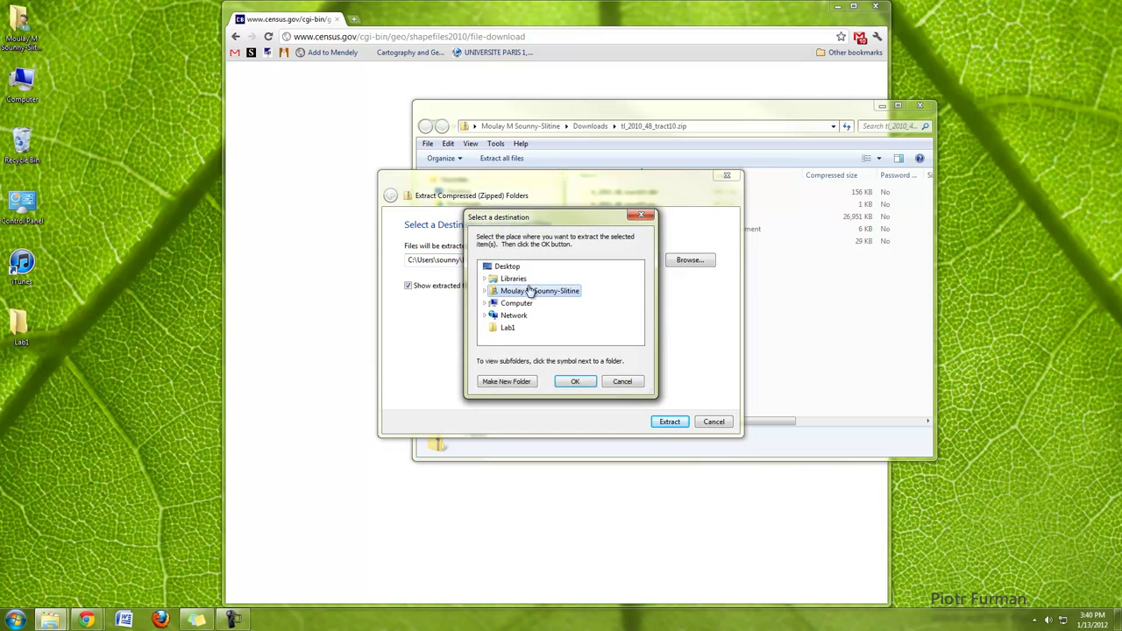
click(576, 382)
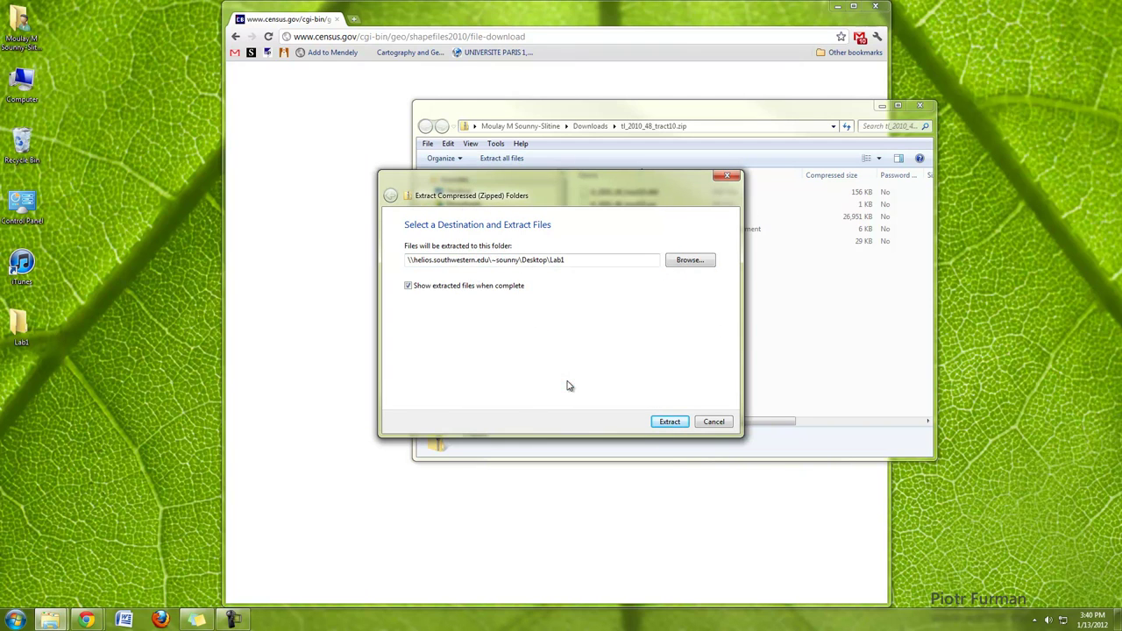
click(679, 425)
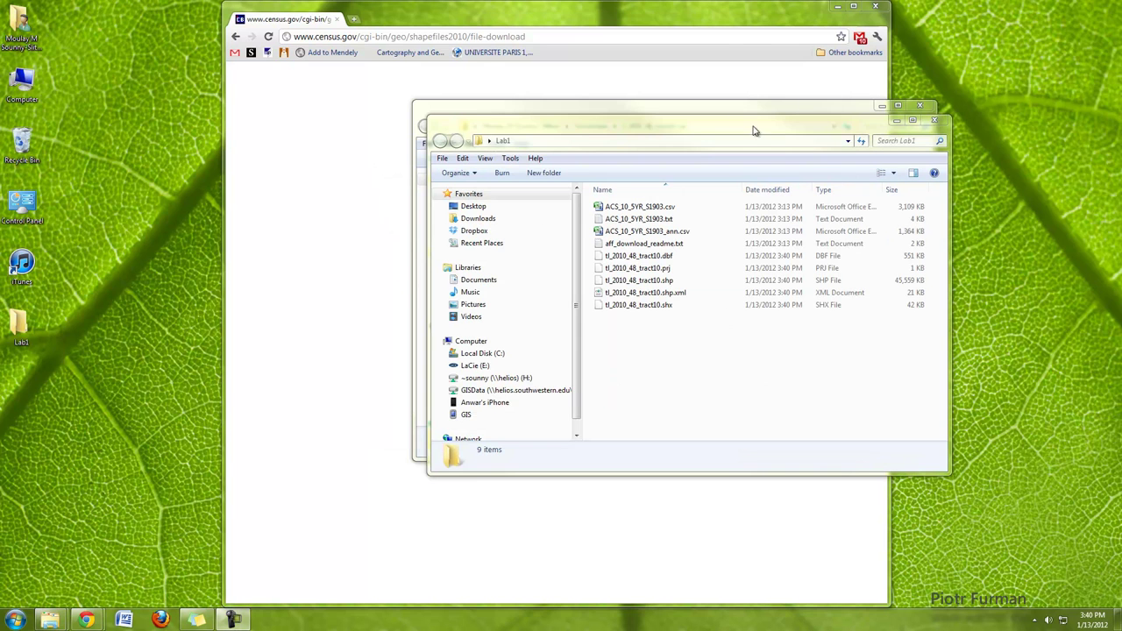
Step: Check the five tl_2010_48_tract10 files in Lab1 against the zip contents
drag(752, 131, 465, 107)
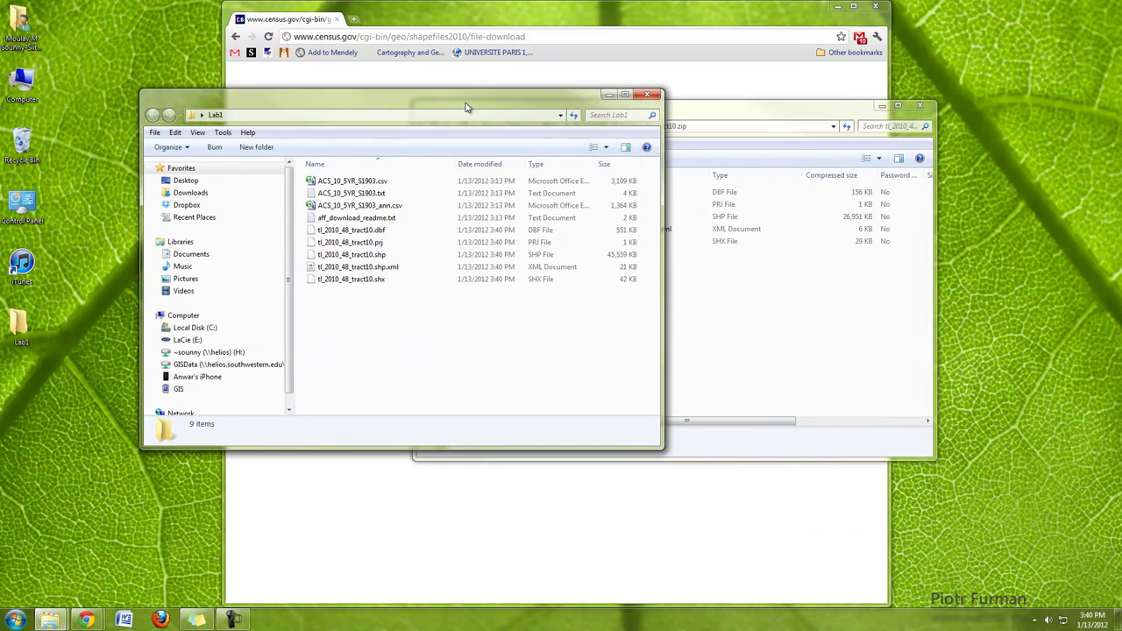
click(376, 231)
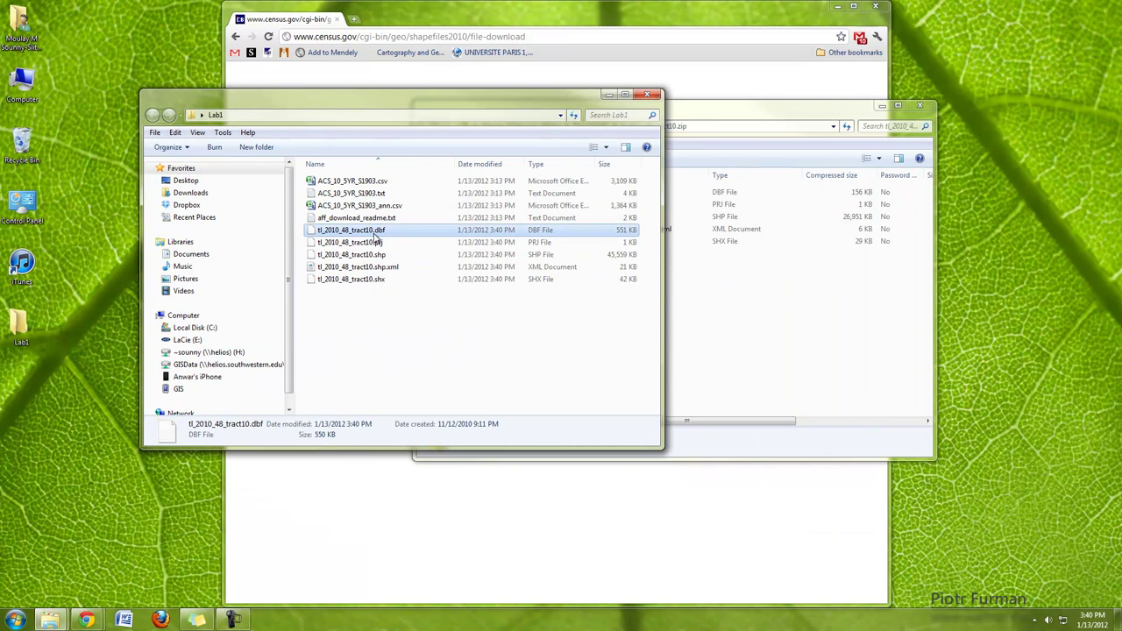
shift+click(375, 283)
click(757, 330)
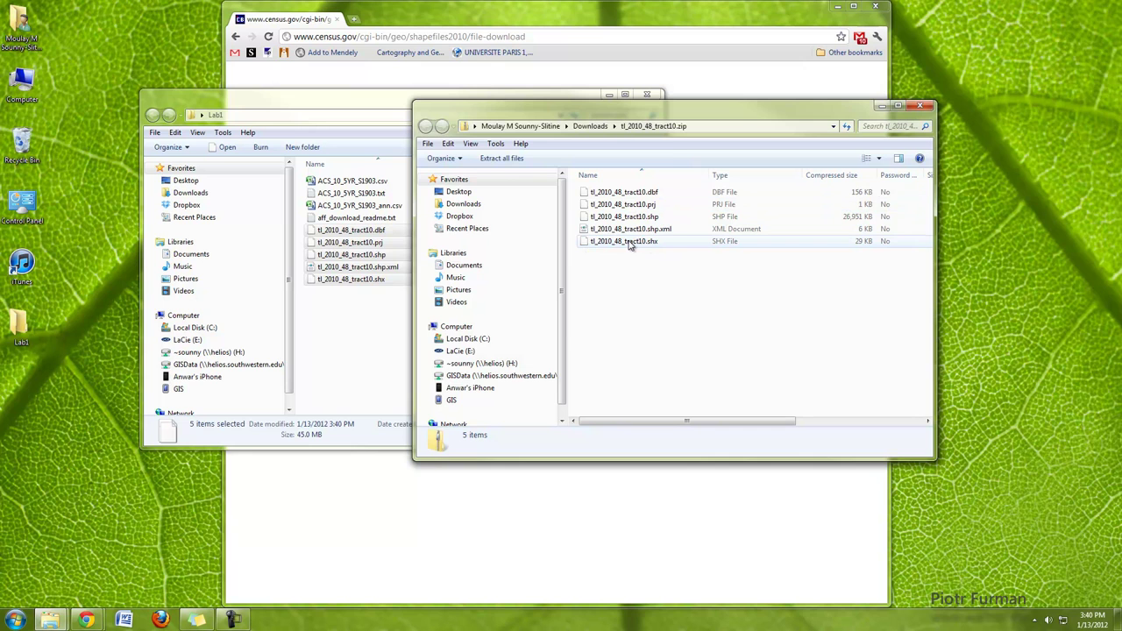
Step: Search the Start menu for 'arc' and launch ArcCatalog 10
click(382, 322)
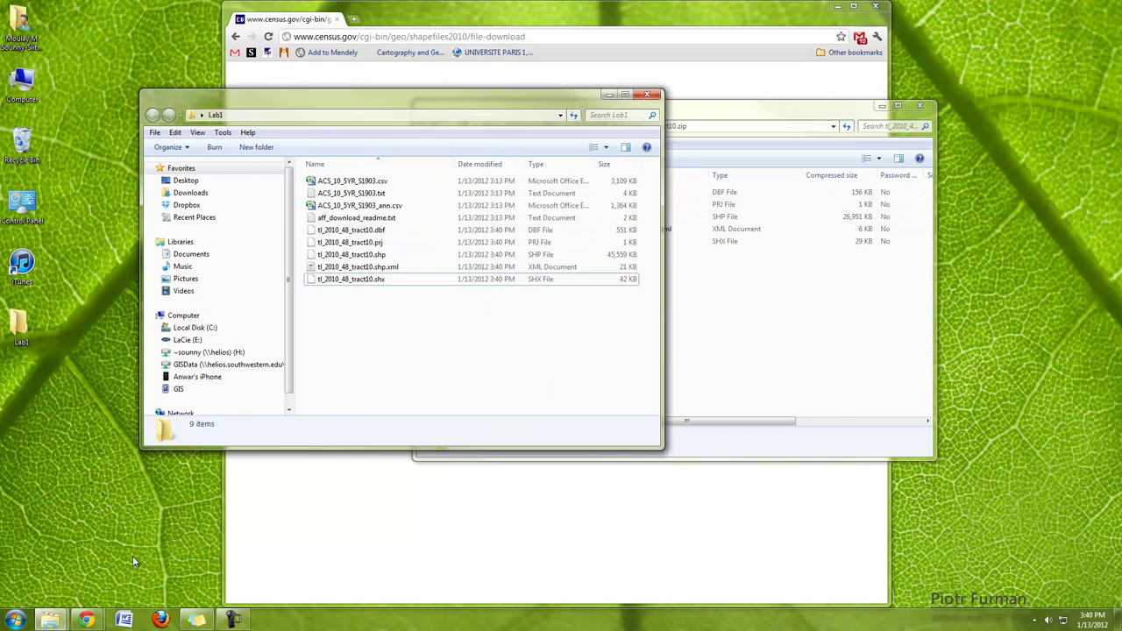
click(14, 620)
text(arc)
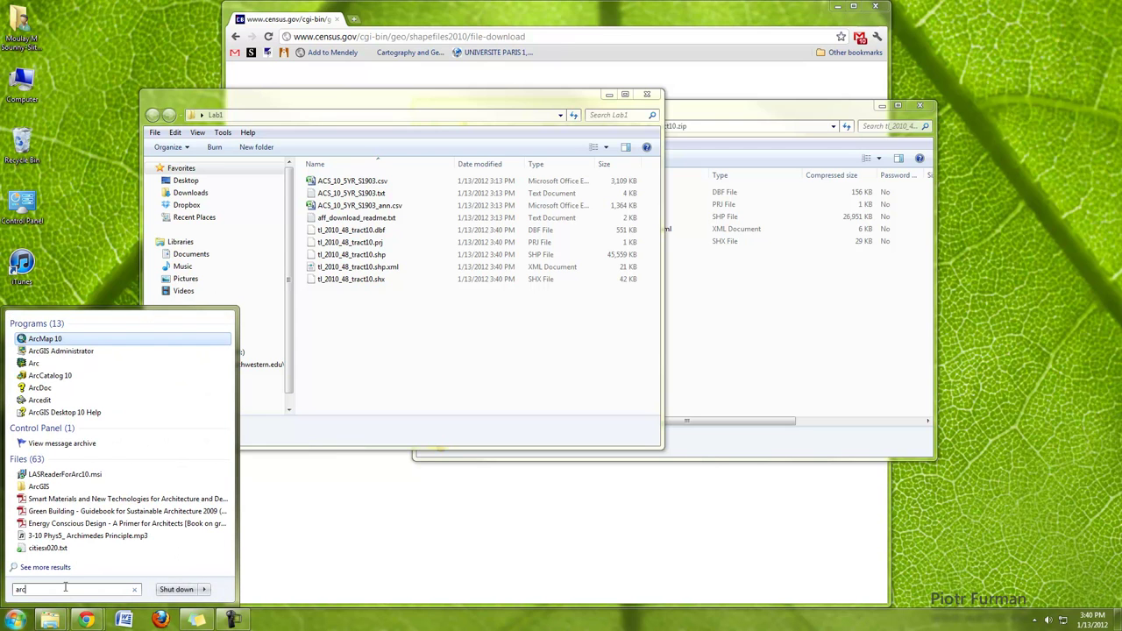
click(58, 375)
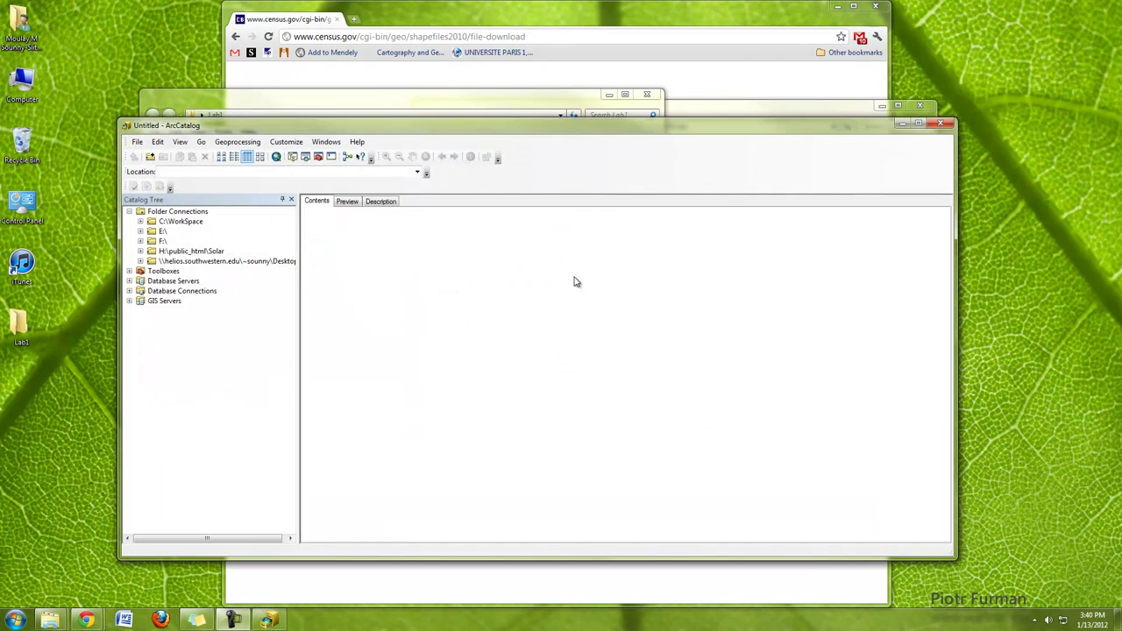
Step: Add a folder connection to the Desktop in ArcCatalog
drag(584, 127, 663, 76)
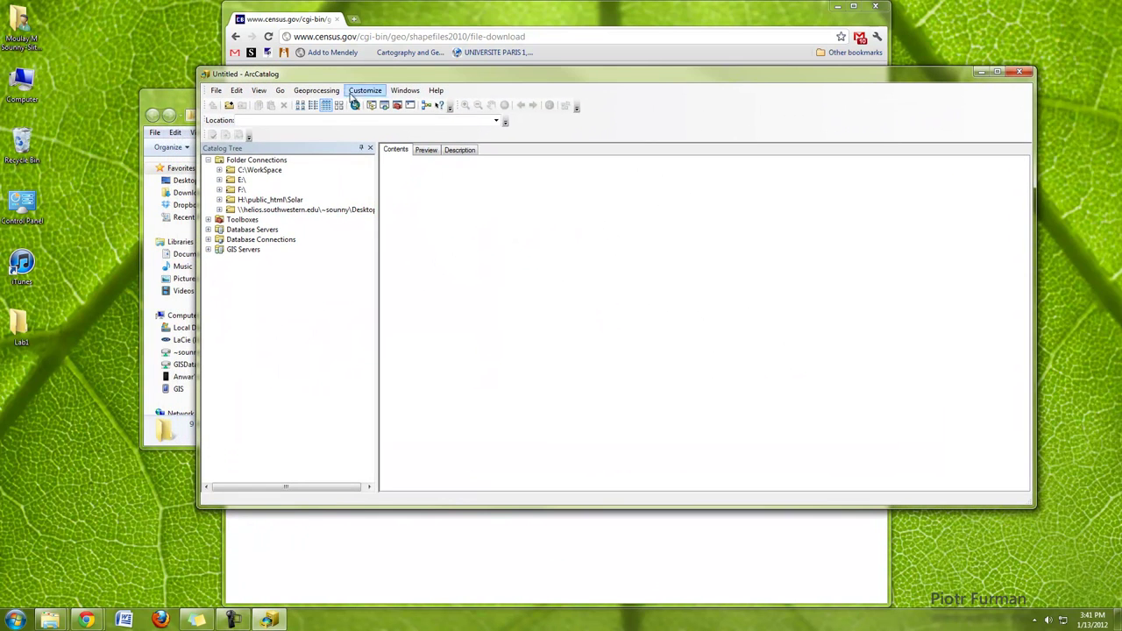
click(229, 105)
click(508, 268)
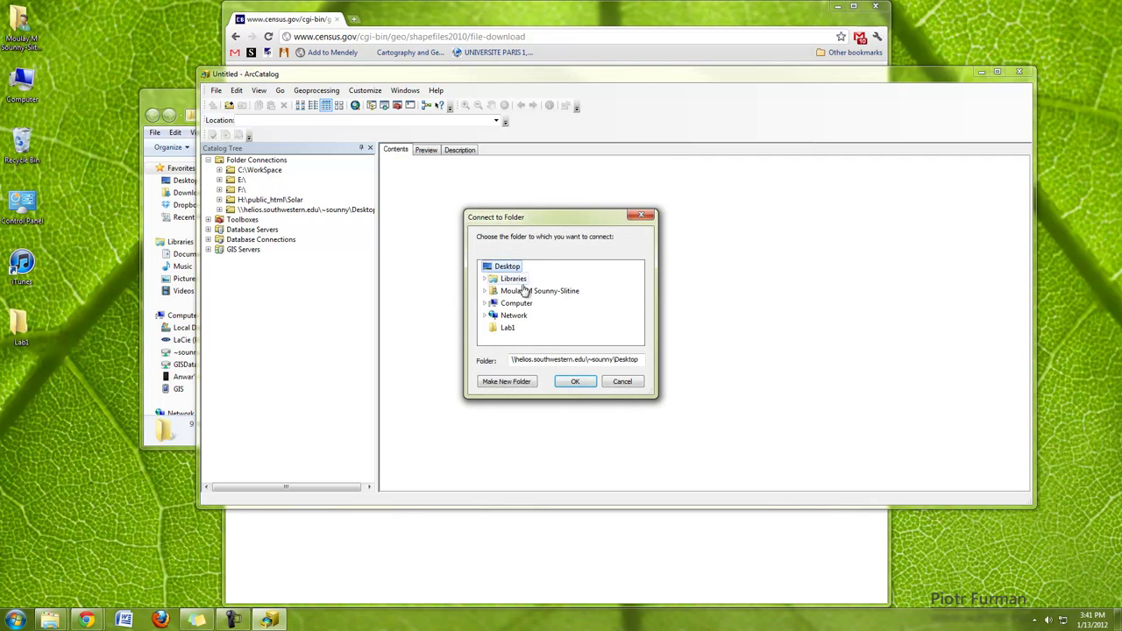
click(581, 383)
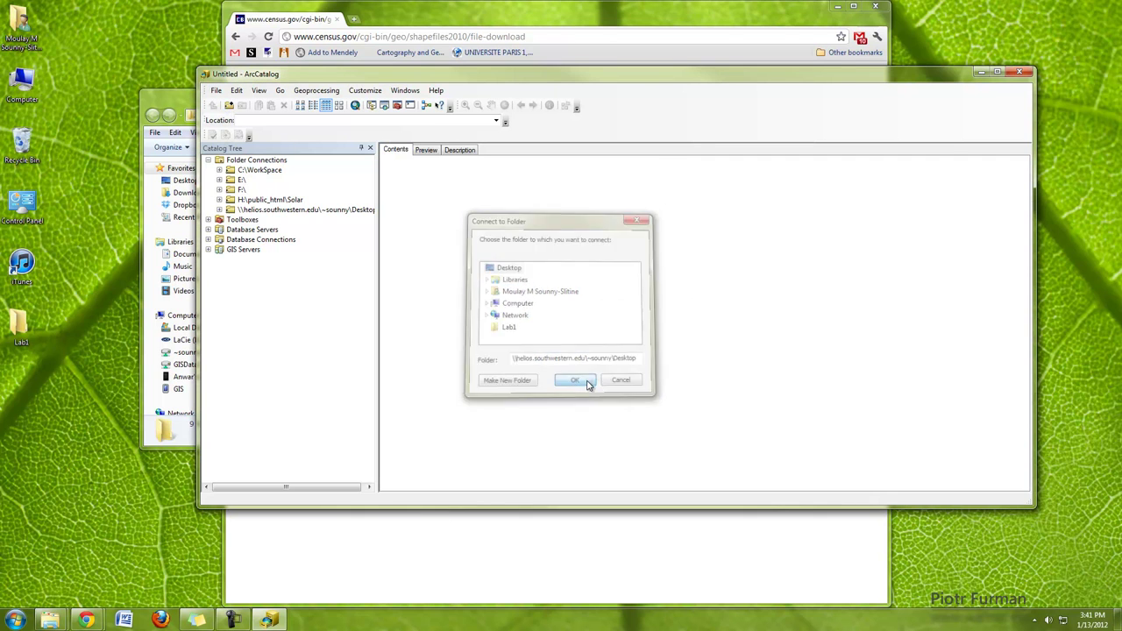
Step: Open the Lab1 folder and select tl_2010_48_tract10.shp
click(326, 213)
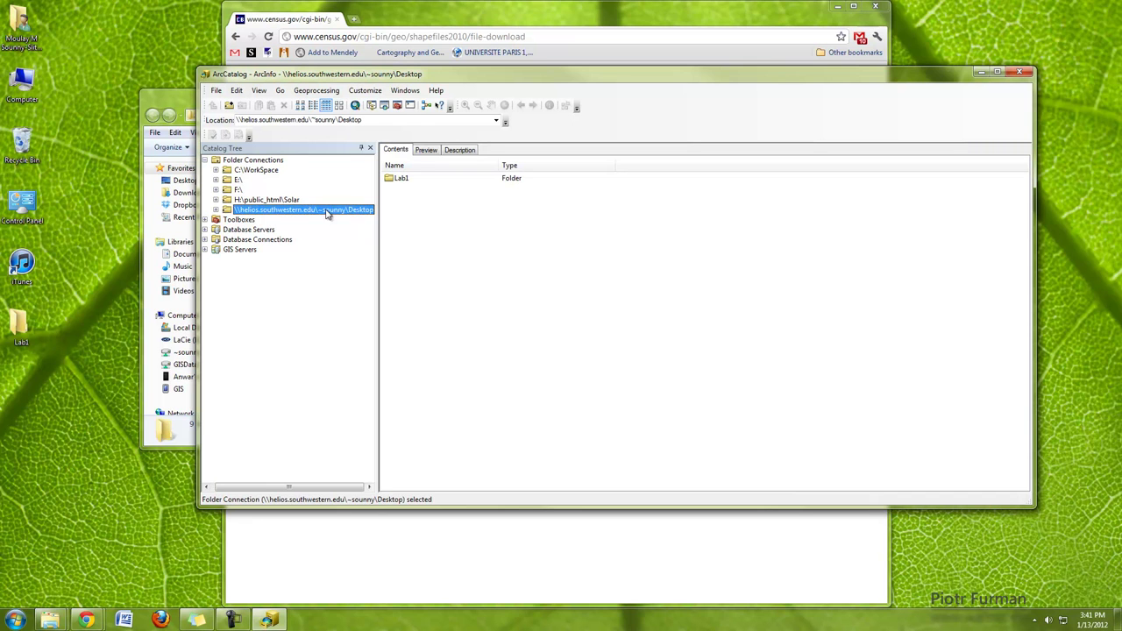
double_click(392, 180)
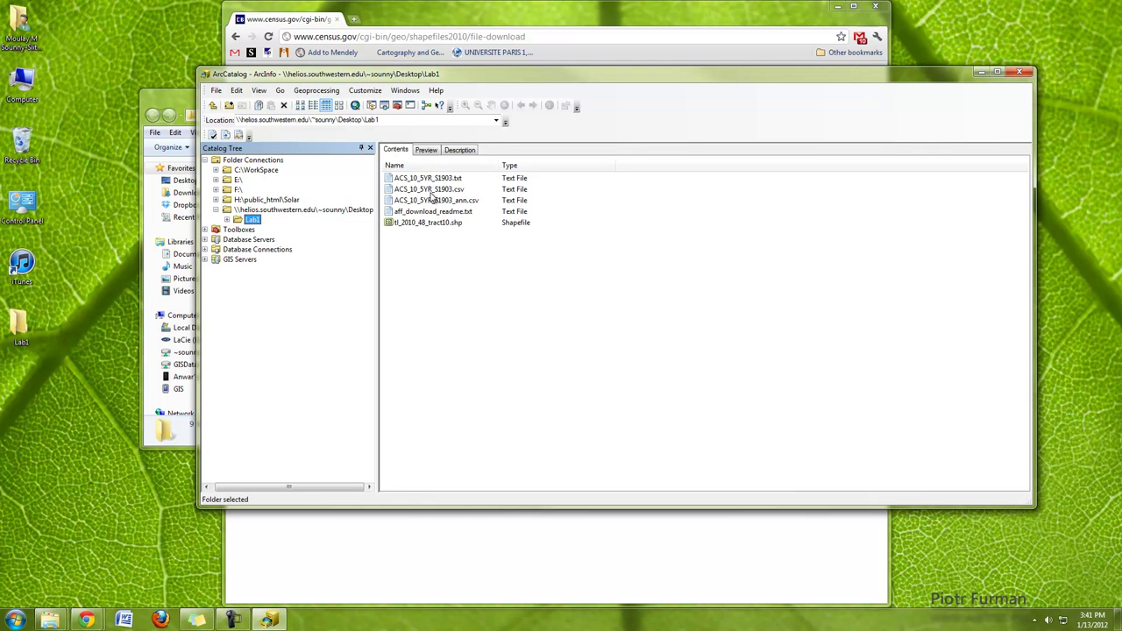
click(441, 224)
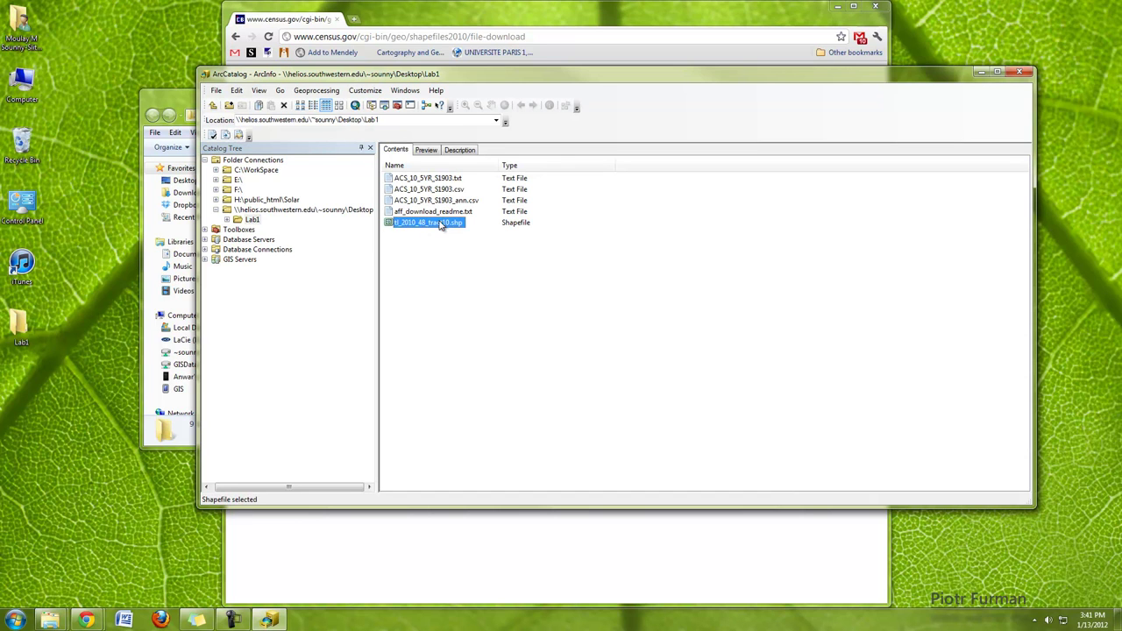
Step: Preview the Texas tract map, then show its Description metadata beside the Lab1 folder
click(427, 151)
click(459, 150)
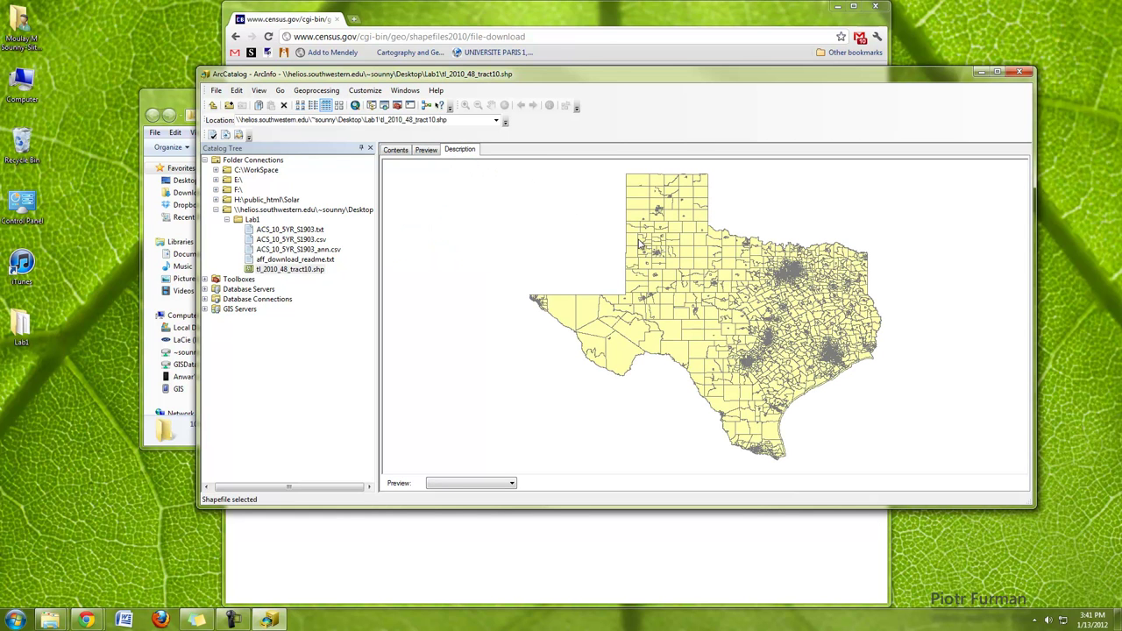
click(174, 105)
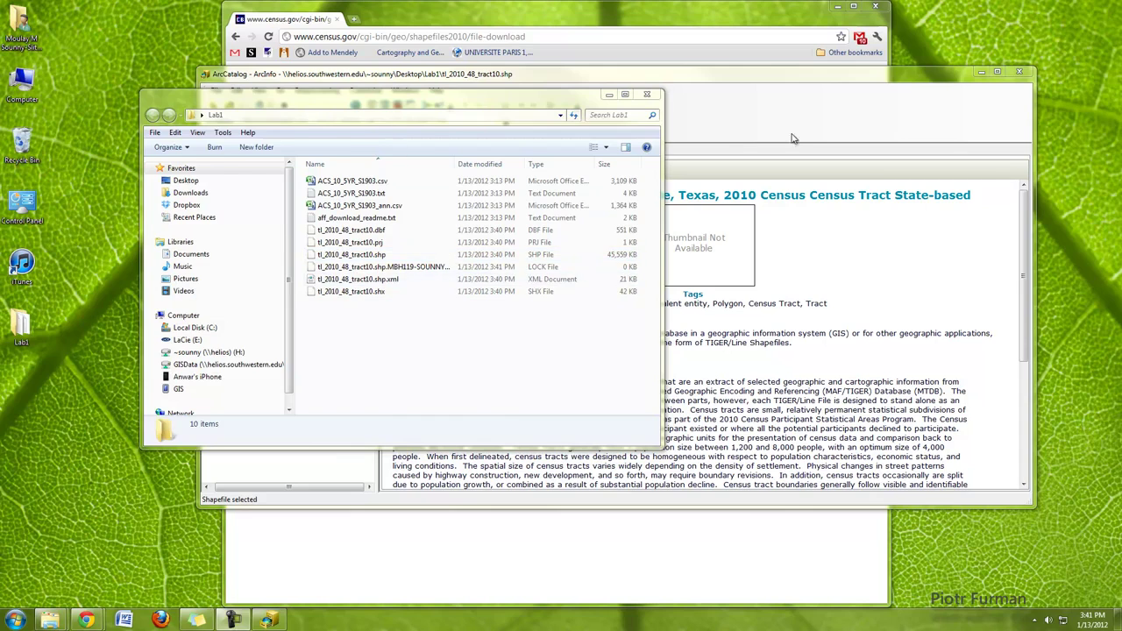
Step: Scroll through the 2010 Texas Census Tract metadata, from Summary to use limitations
click(719, 112)
scroll(558, 319, down, 1)
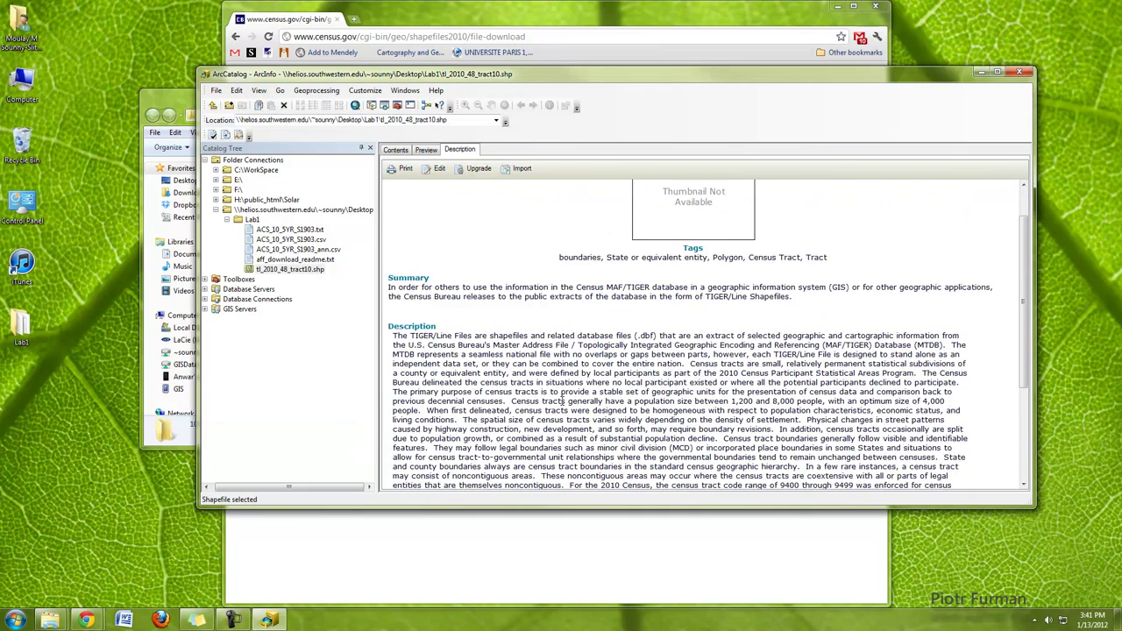
scroll(562, 399, down, 3)
scroll(562, 402, down, 2)
scroll(562, 402, up, 5)
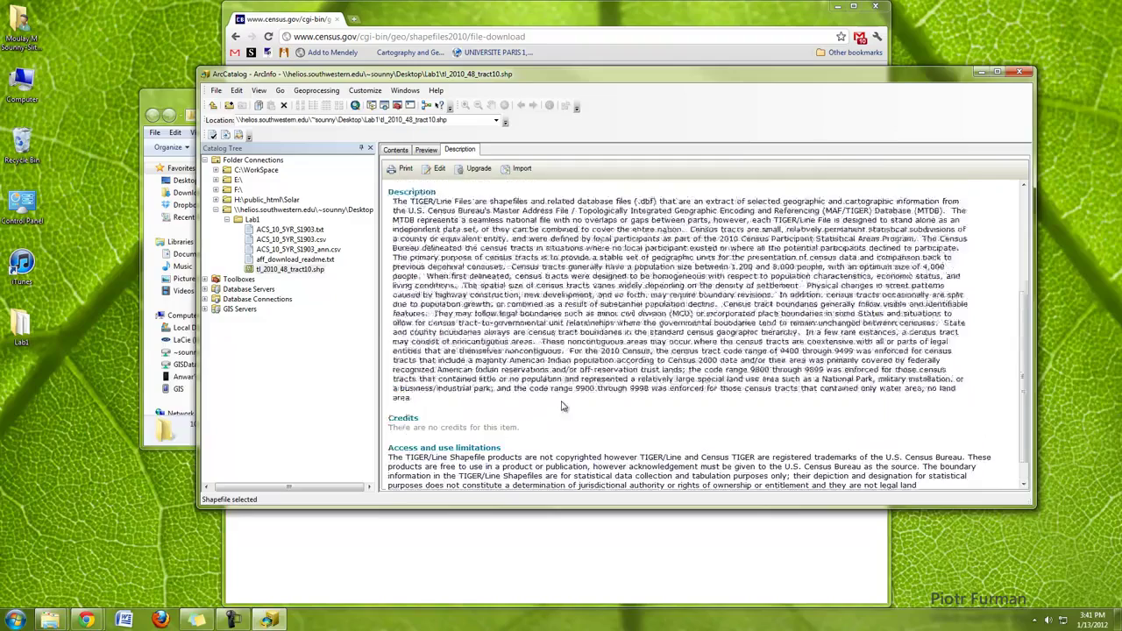
scroll(456, 347, down, 4)
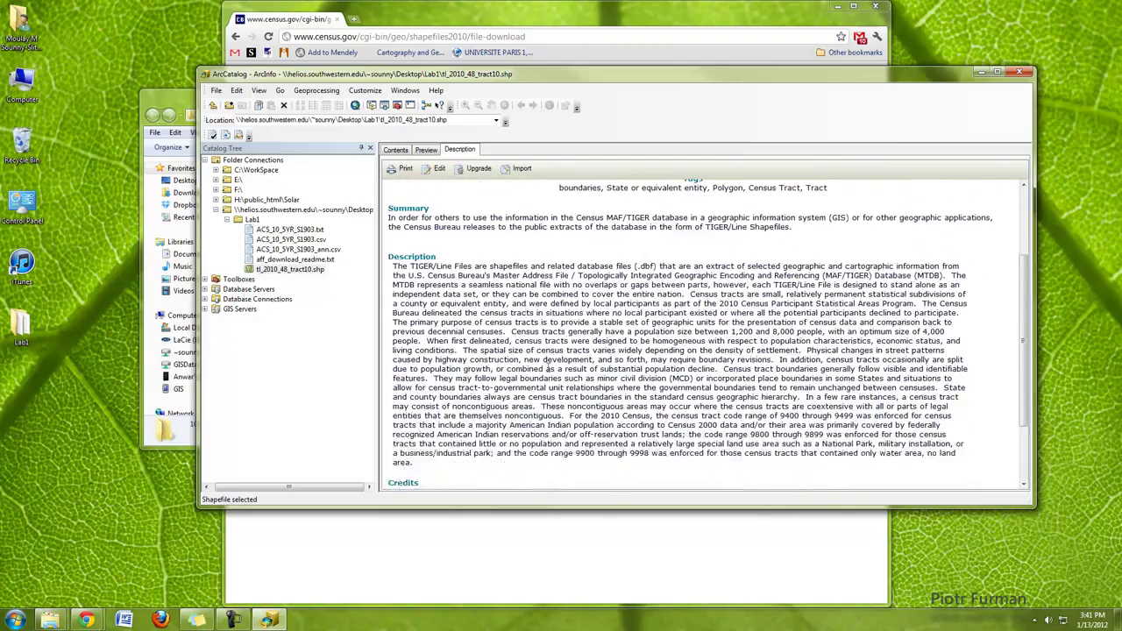
scroll(432, 387, up, 5)
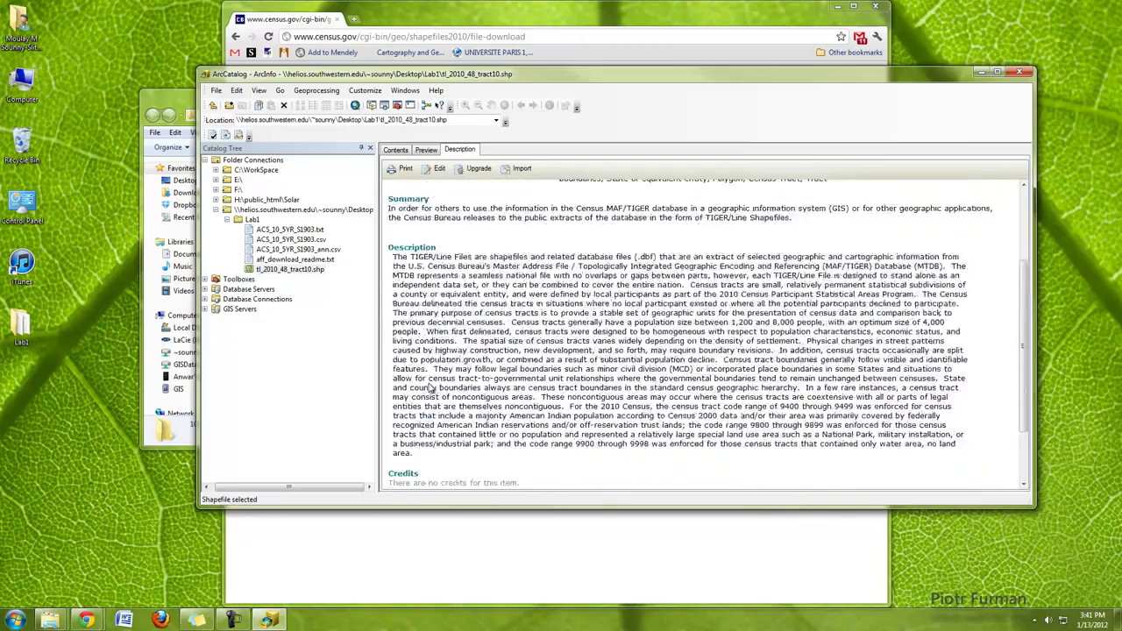
scroll(491, 263, down, 3)
scroll(465, 298, up, 3)
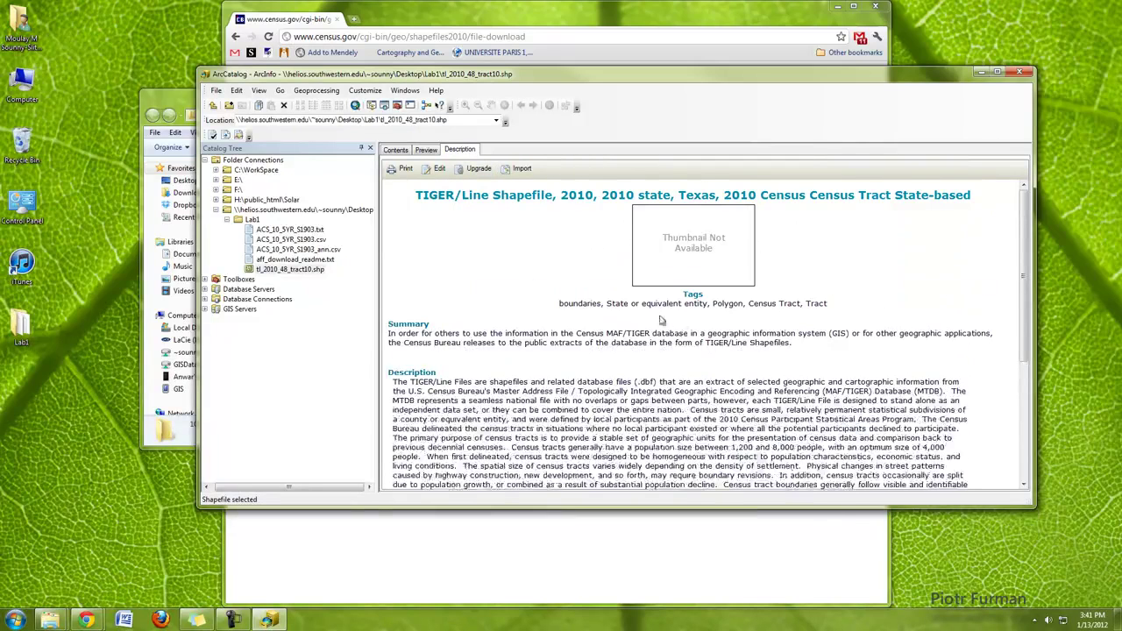